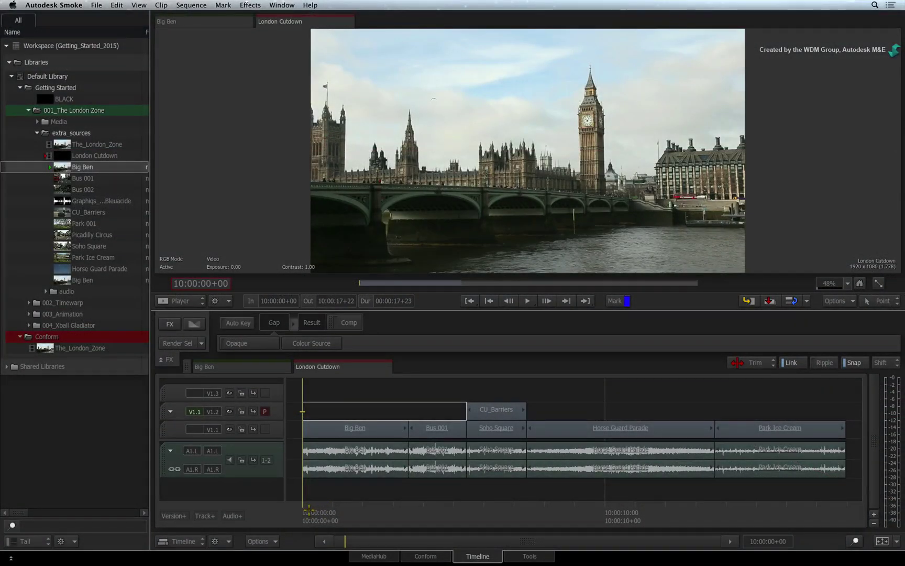
# Step: Scrub the London Cutdown edit to the CU_Barriers shot and zoom the timeline in around it
pyautogui.moveTo(309, 511); pyautogui.dragTo(467, 485)
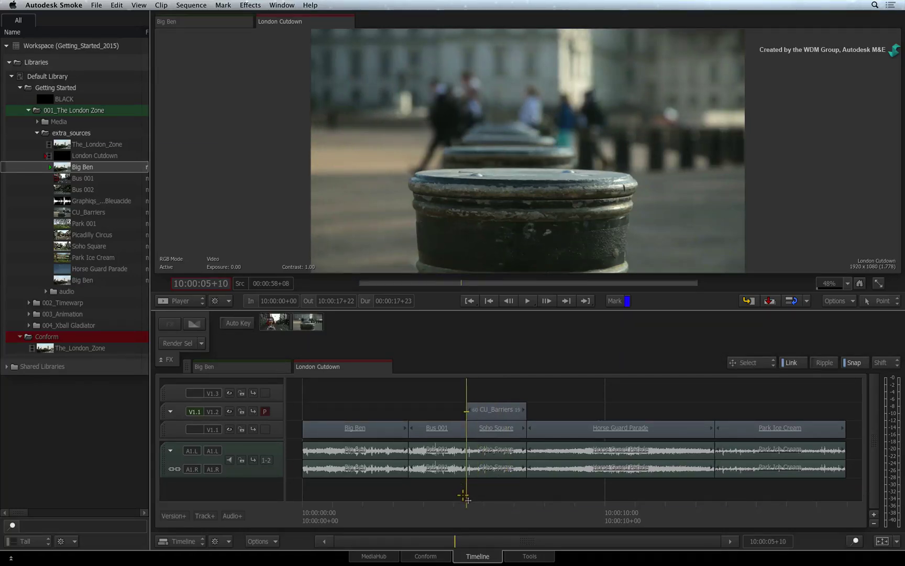
pyautogui.scroll(2, 456, 512)
pyautogui.scroll(4, 456, 512)
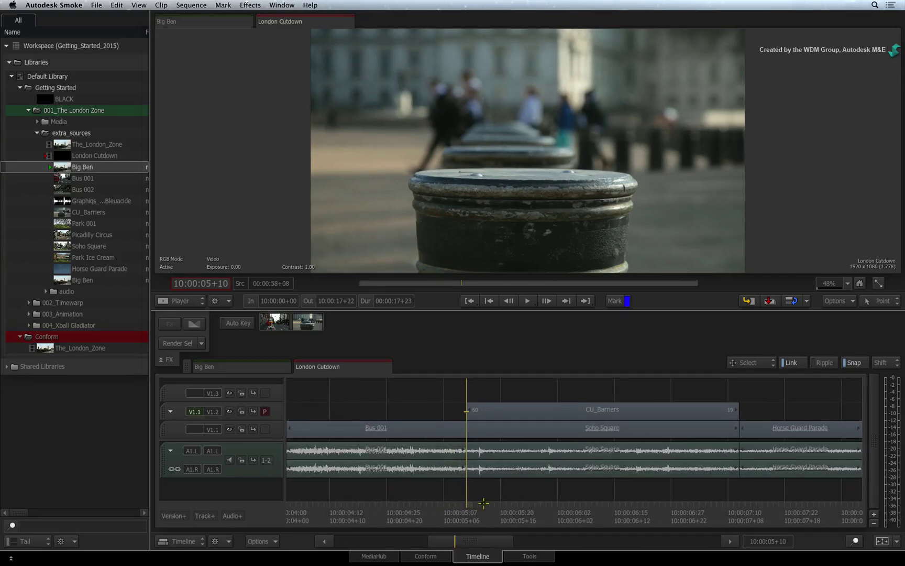
pyautogui.moveTo(481, 500); pyautogui.dragTo(445, 499)
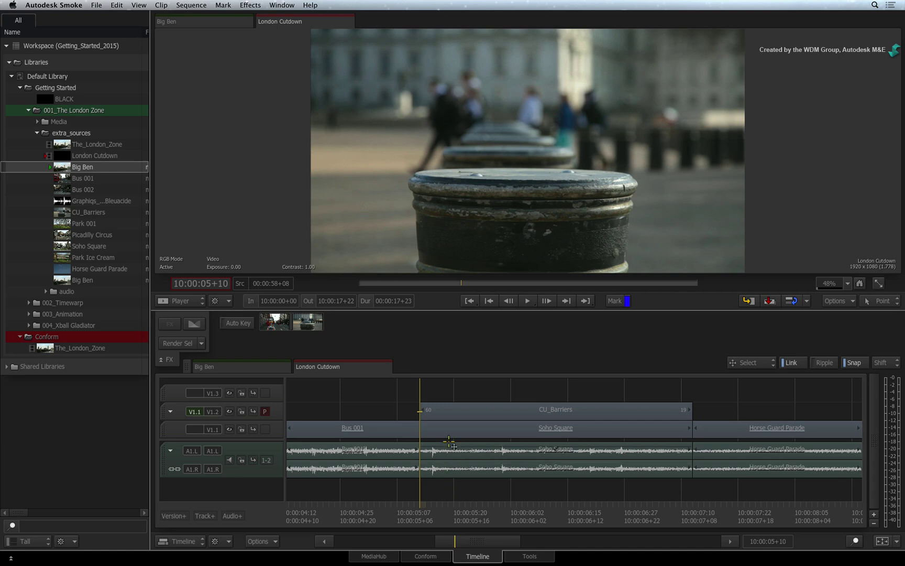
# Step: Select the CU_Barriers clip and show its Video Effects list in the FX ribbon
pyautogui.click(456, 414)
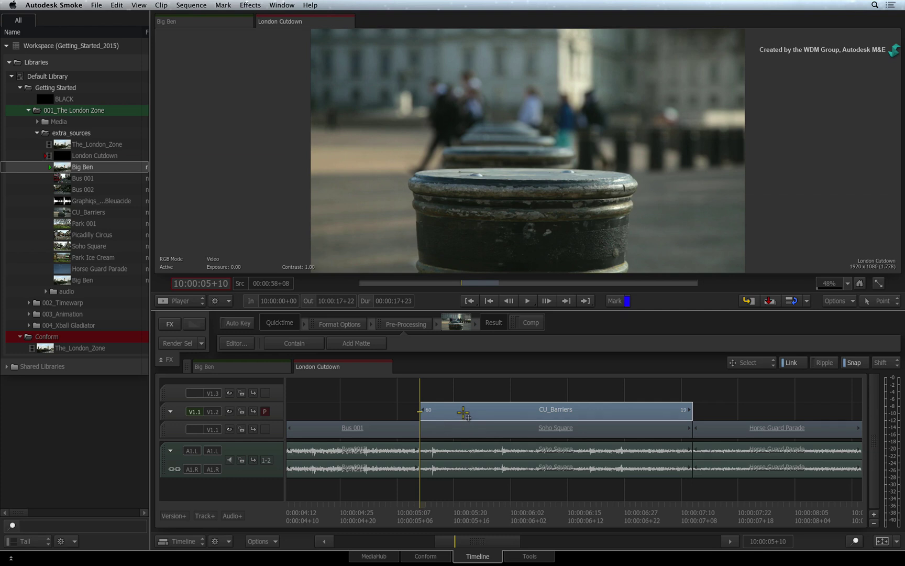
pyautogui.click(170, 324)
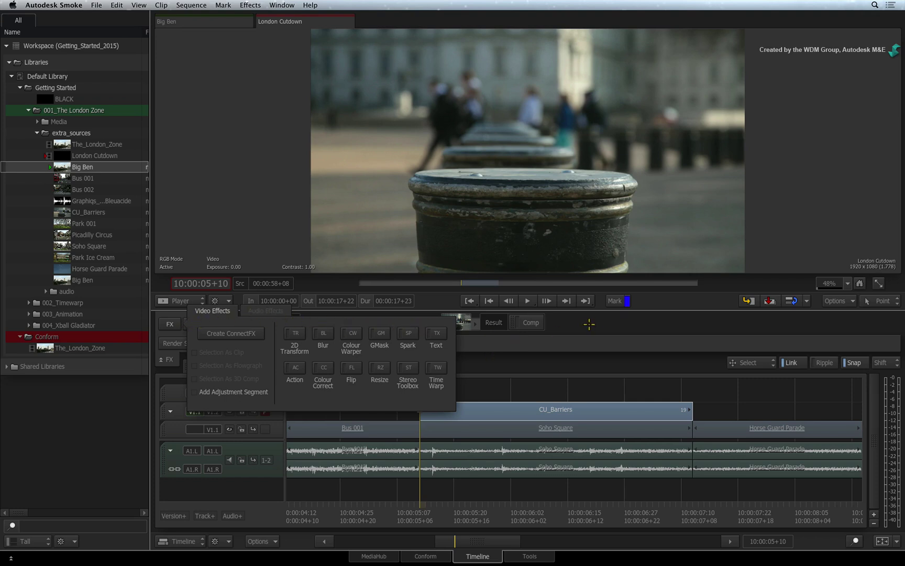
pyautogui.hotkey('ctrl', 'Tab')
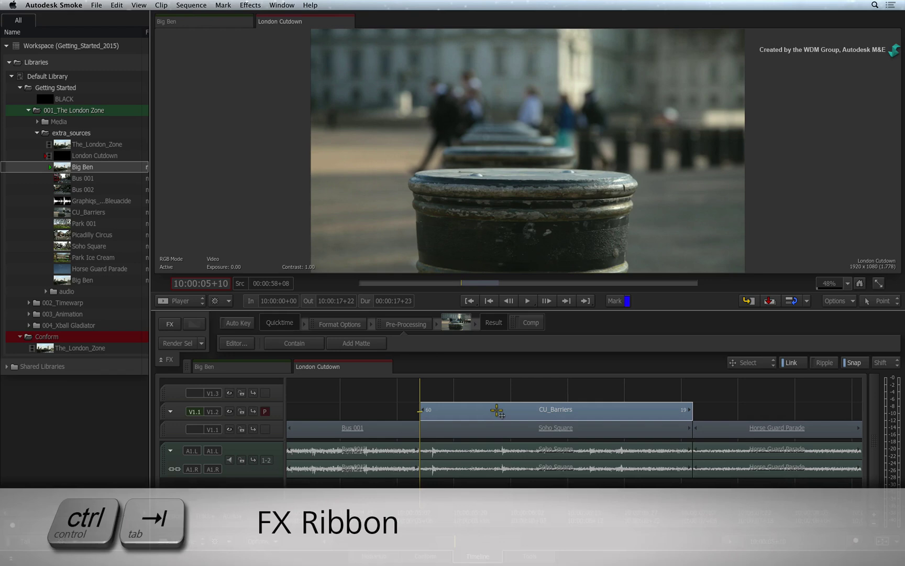
pyautogui.hotkey('ctrl', 'Tab')
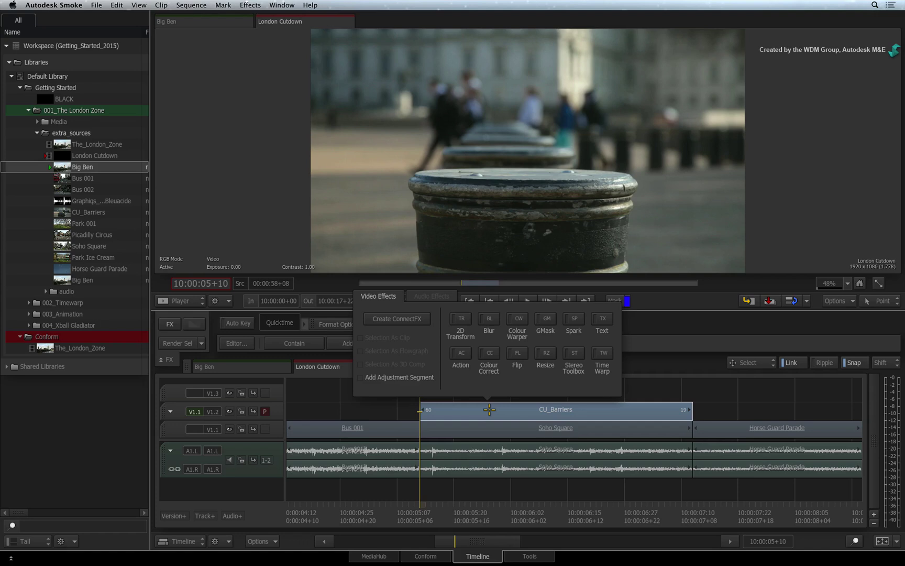
# Step: Add a Gaussian Blur to CU_Barriers with width and height 28.20
pyautogui.click(489, 319)
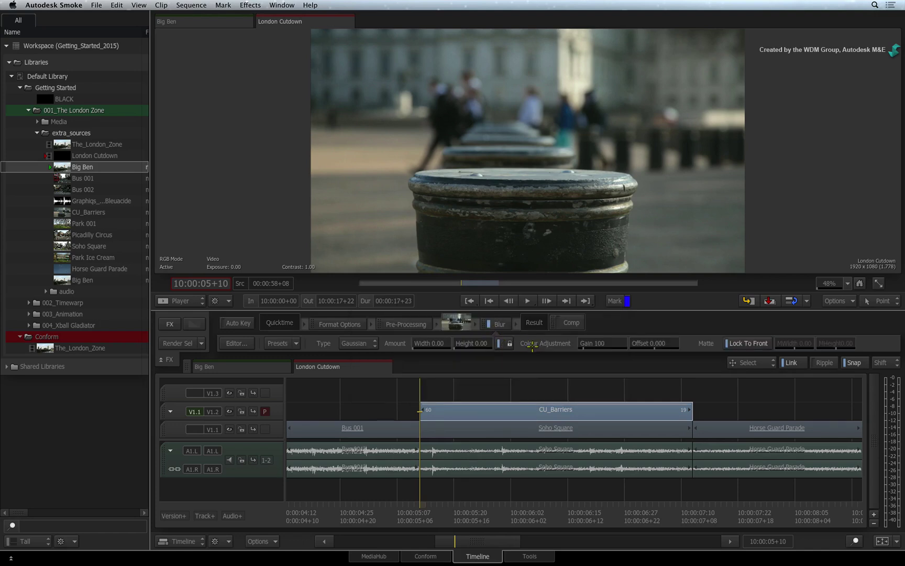
pyautogui.moveTo(471, 343); pyautogui.dragTo(479, 344)
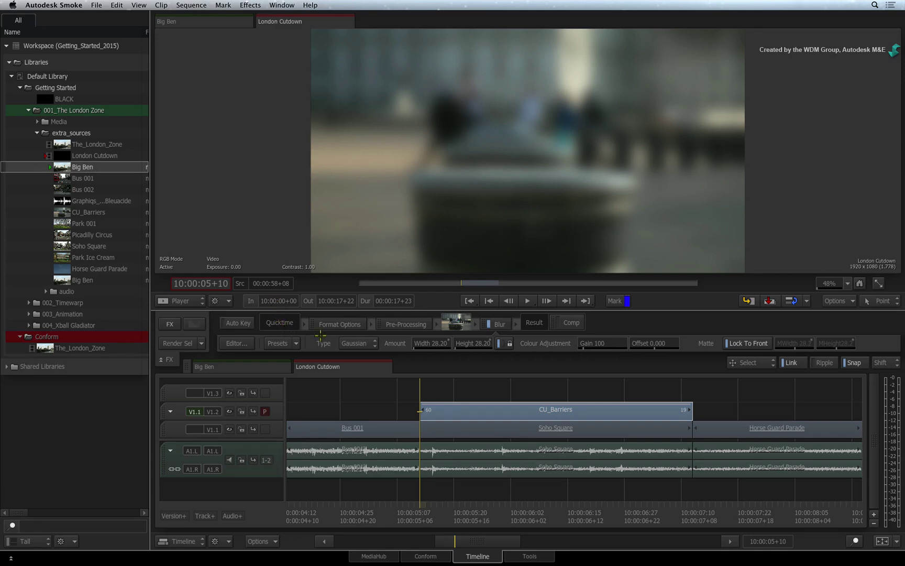
pyautogui.click(338, 325)
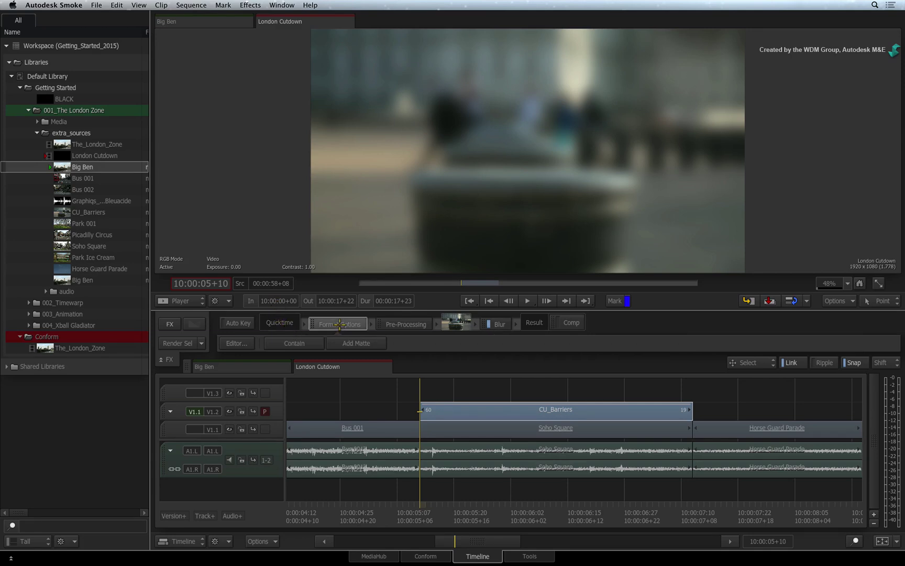
pyautogui.click(407, 324)
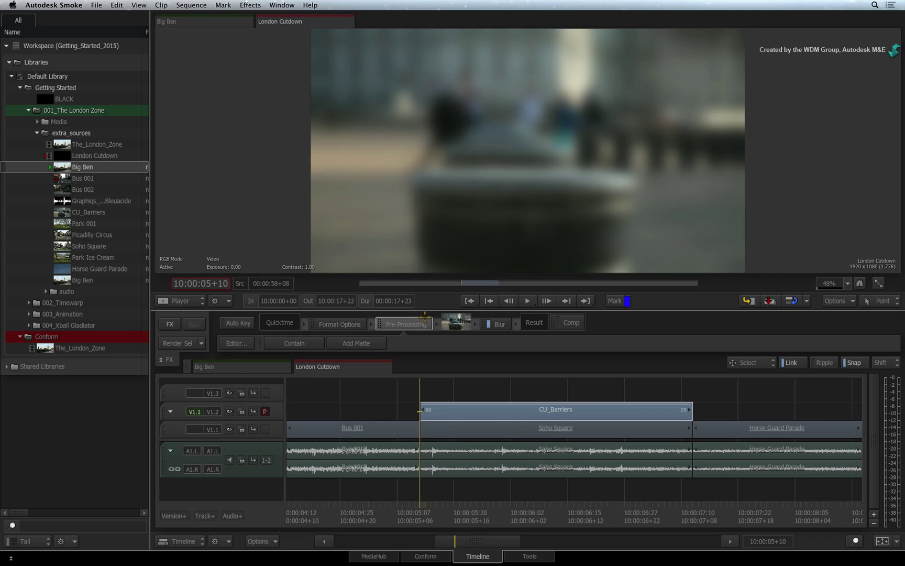
pyautogui.click(506, 321)
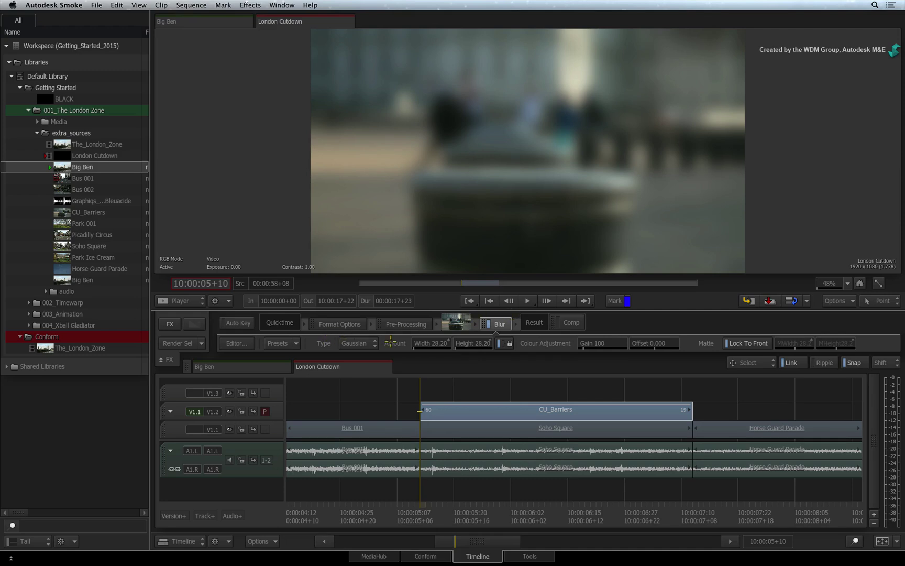
pyautogui.click(560, 407)
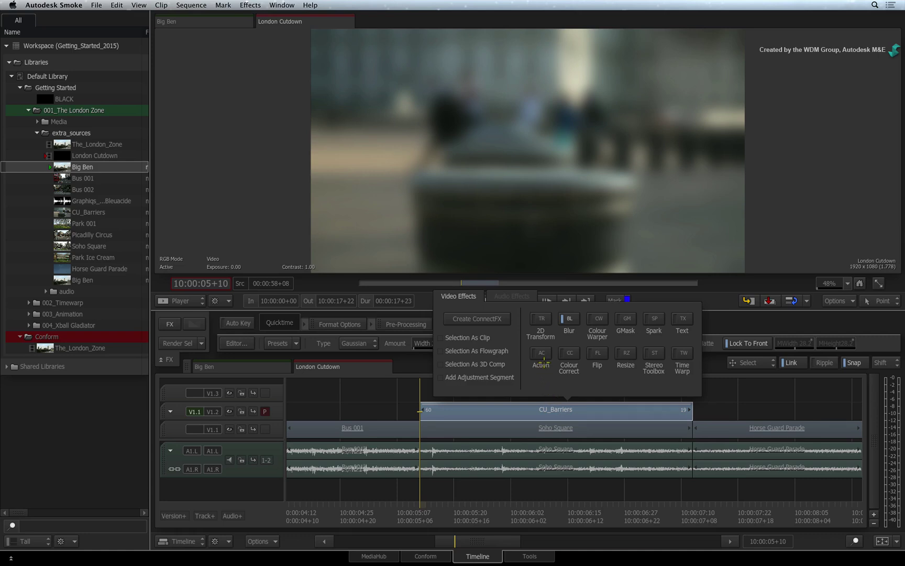
# Step: Add a 2D Transform after the Blur, scaling CU_Barriers to 51.00 in X and Y
pyautogui.click(542, 319)
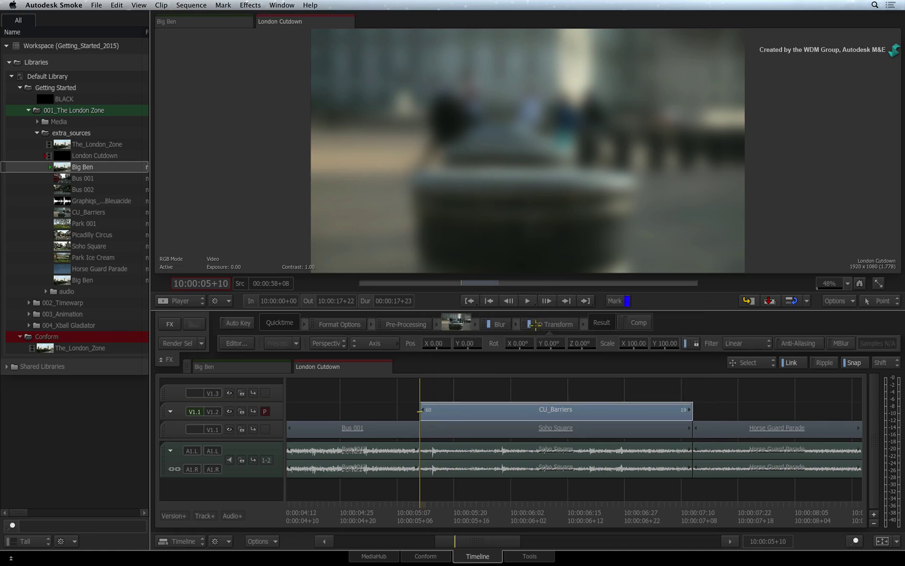
pyautogui.moveTo(661, 347); pyautogui.dragTo(627, 343)
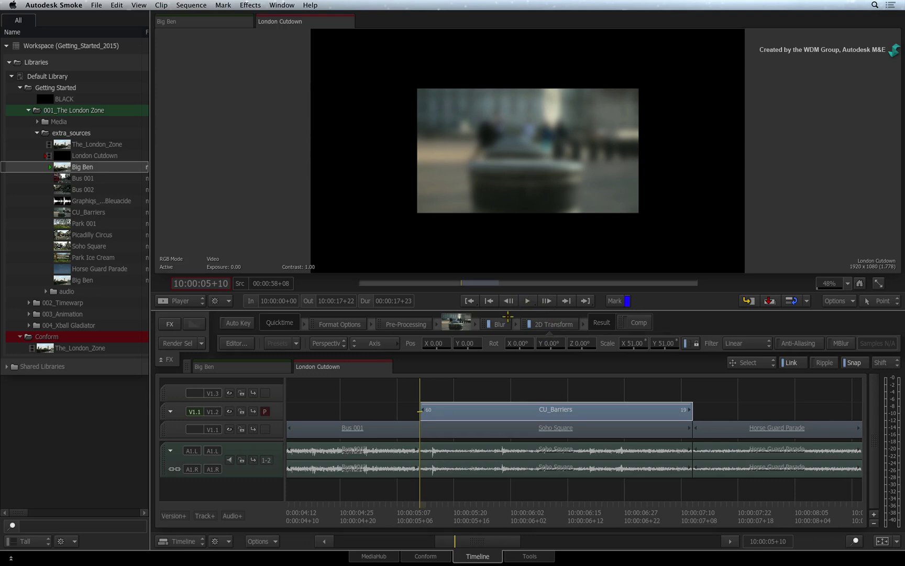
pyautogui.click(553, 322)
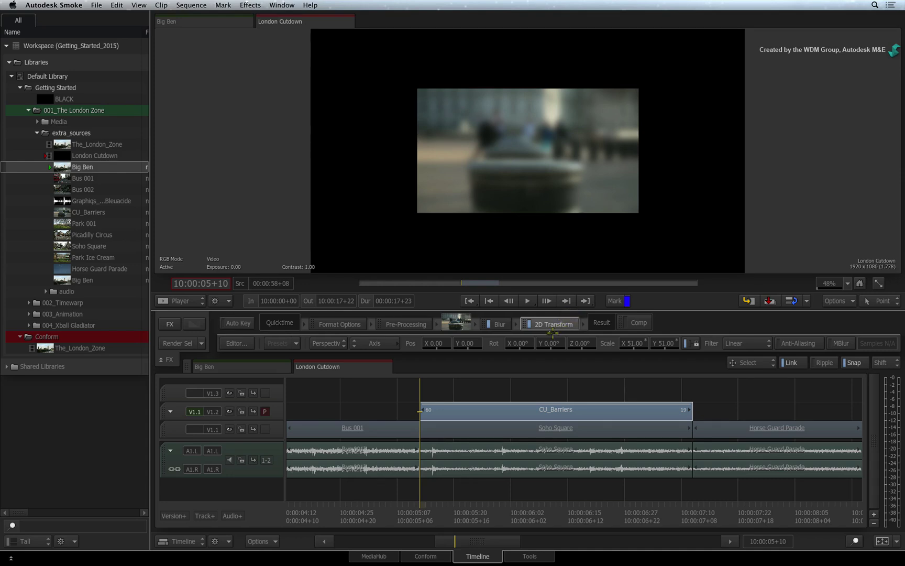
# Step: Move the 2D Transform ahead of the Blur and view the Comp over Soho Square
pyautogui.moveTo(526, 322); pyautogui.dragTo(480, 321)
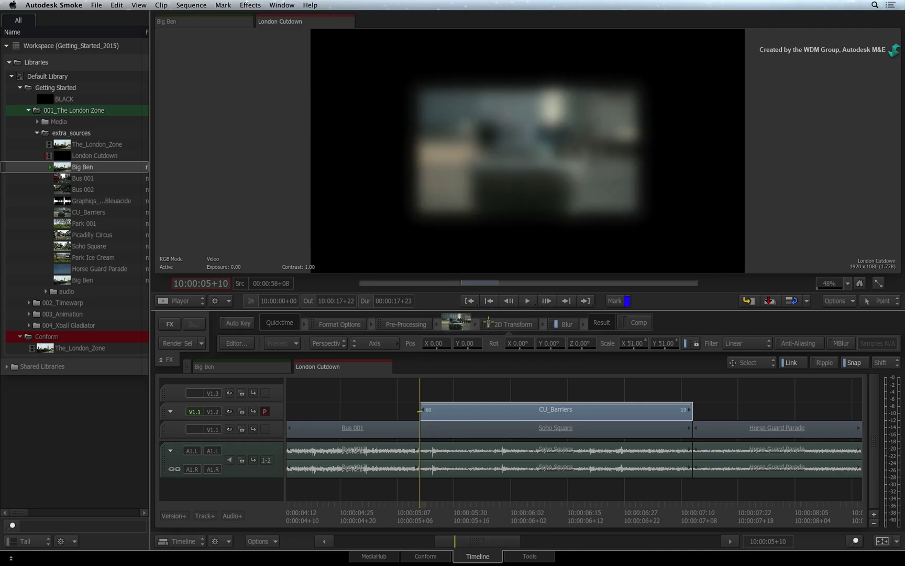
pyautogui.click(529, 324)
pyautogui.click(569, 321)
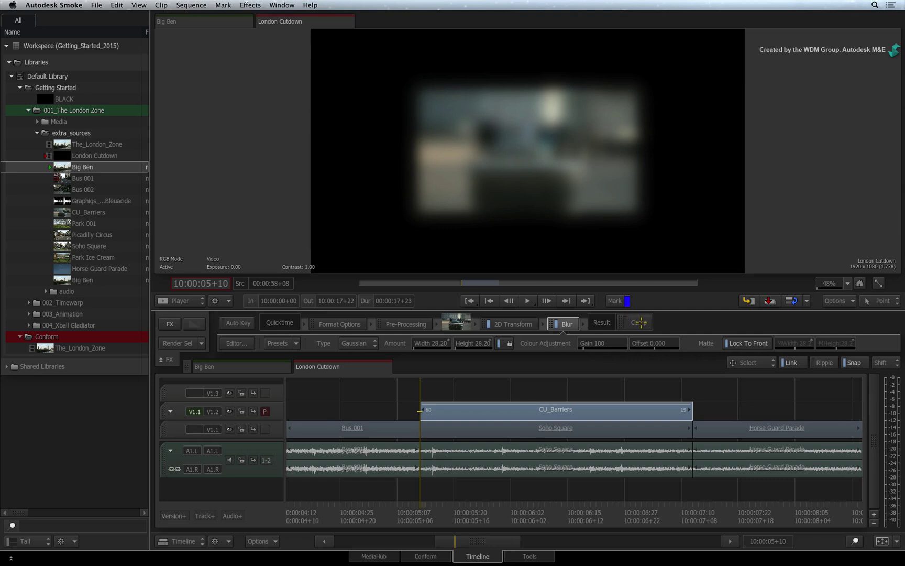
pyautogui.click(623, 327)
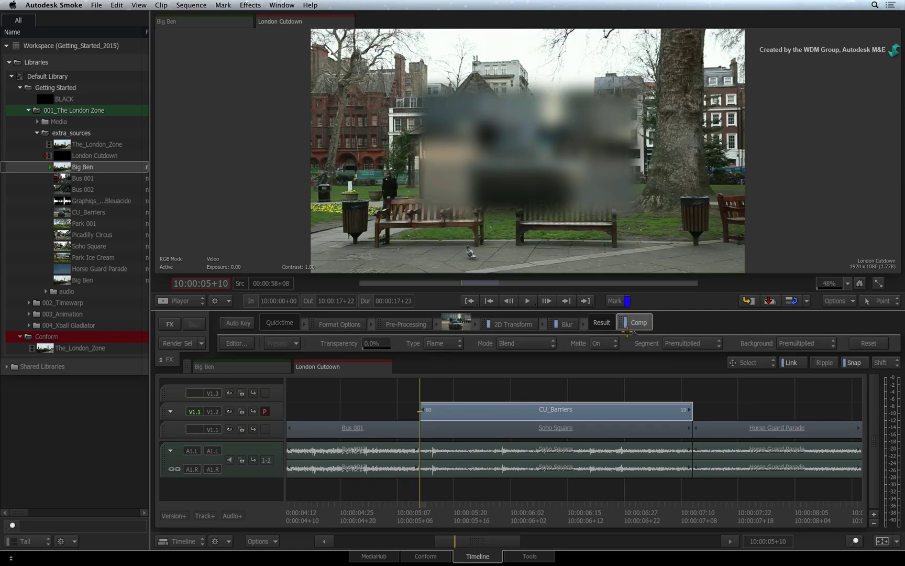
# Step: Display the 2D Transform editor (scale 51.00, 40.00° FOV) and try adjusting Rot Z
pyautogui.click(565, 324)
pyautogui.click(530, 319)
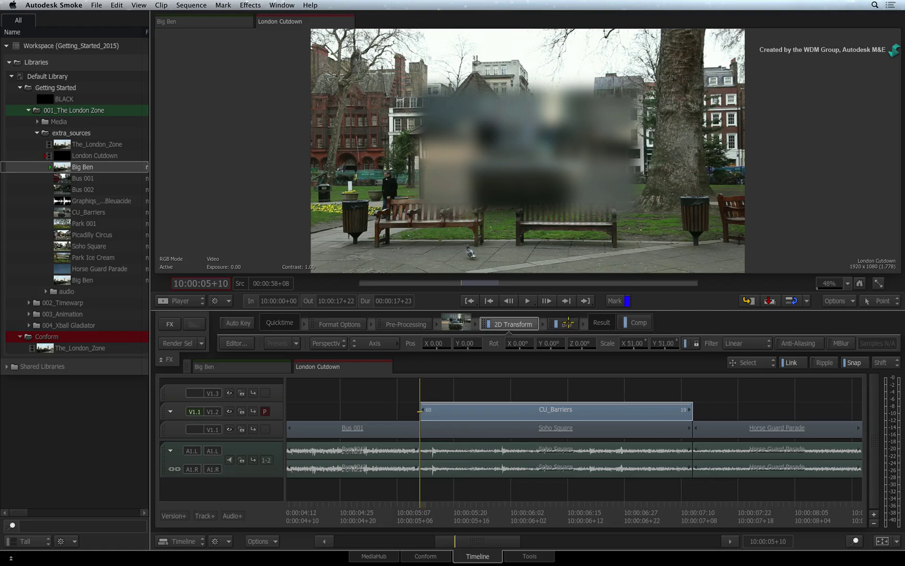
pyautogui.click(568, 323)
pyautogui.click(529, 320)
pyautogui.moveTo(570, 344)
pyautogui.mouseDown()
pyautogui.moveTo(603, 342)
pyautogui.moveTo(566, 343)
pyautogui.mouseUp()
pyautogui.click(240, 344)
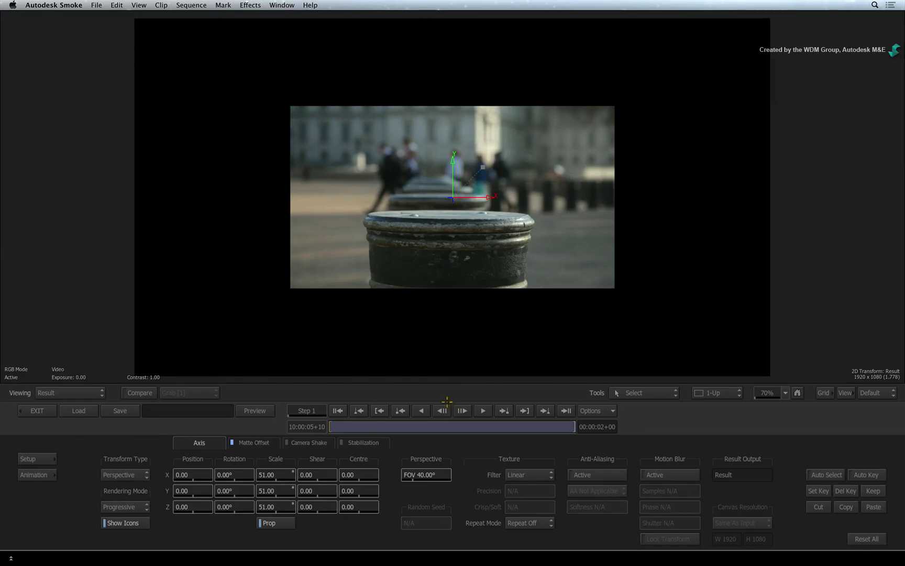
pyautogui.click(46, 411)
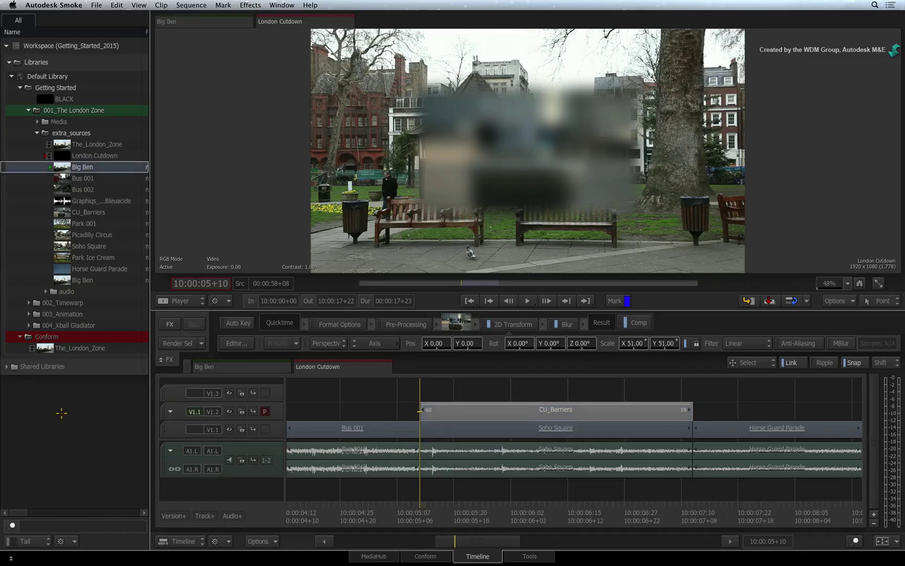
pyautogui.click(476, 409)
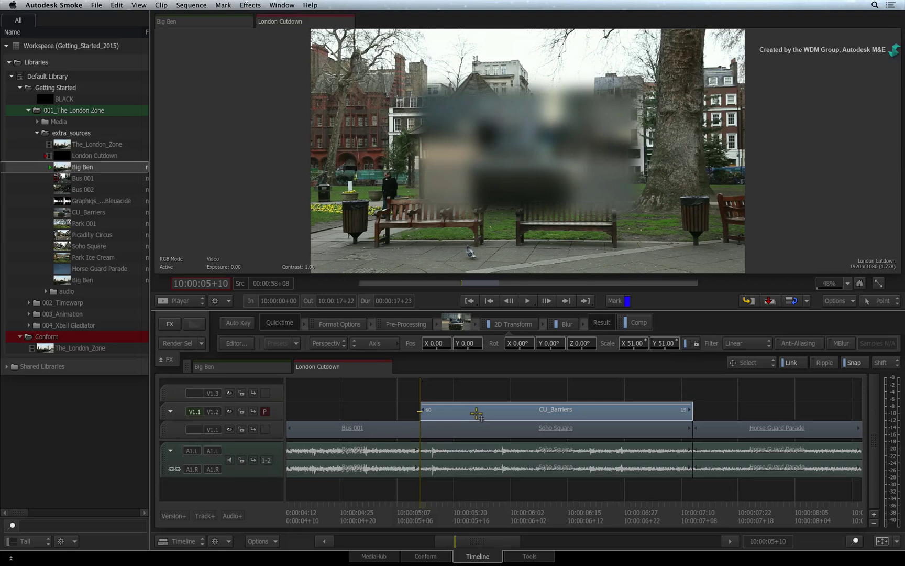
pyautogui.press('space')
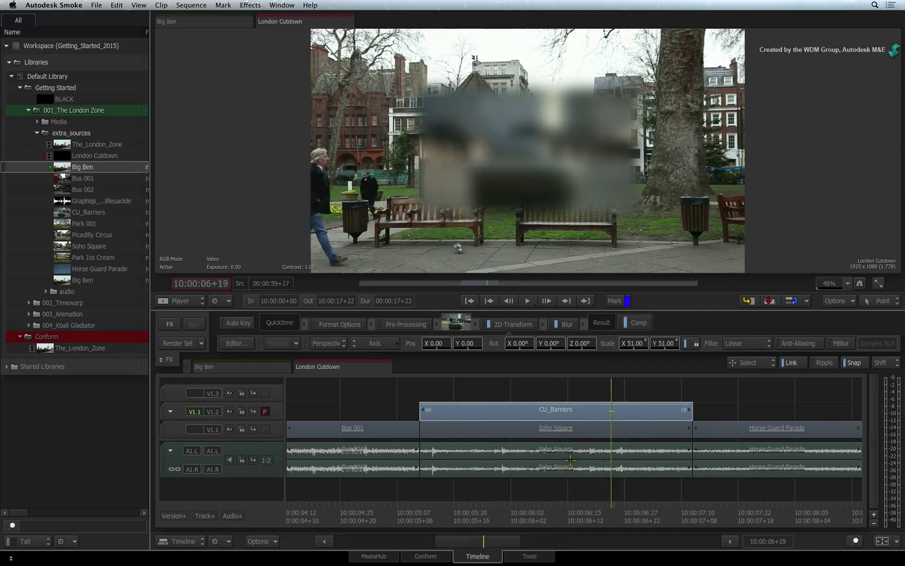
pyautogui.click(449, 456)
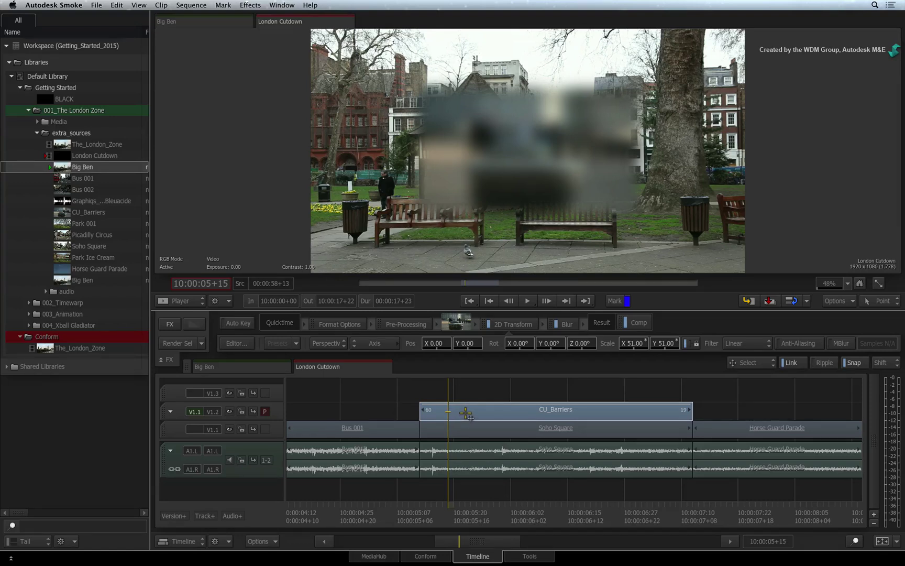
pyautogui.click(852, 301)
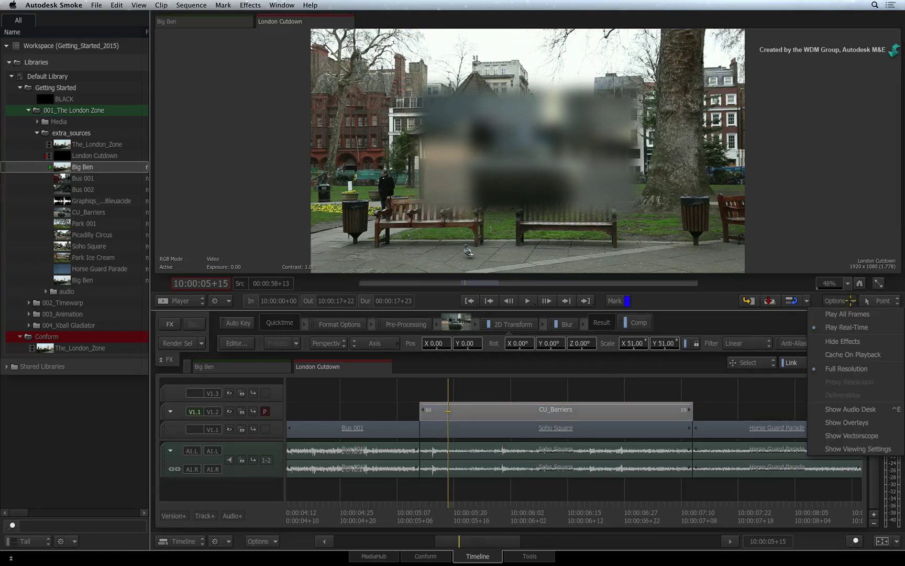
pyautogui.click(868, 354)
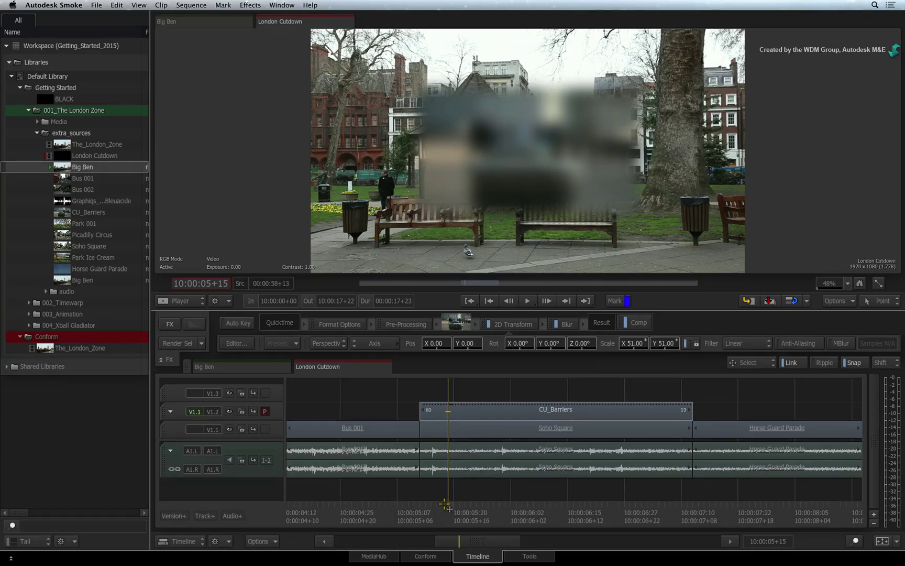
pyautogui.press('Right')
pyautogui.press('Right')
pyautogui.press('Right')
pyautogui.press('Right')
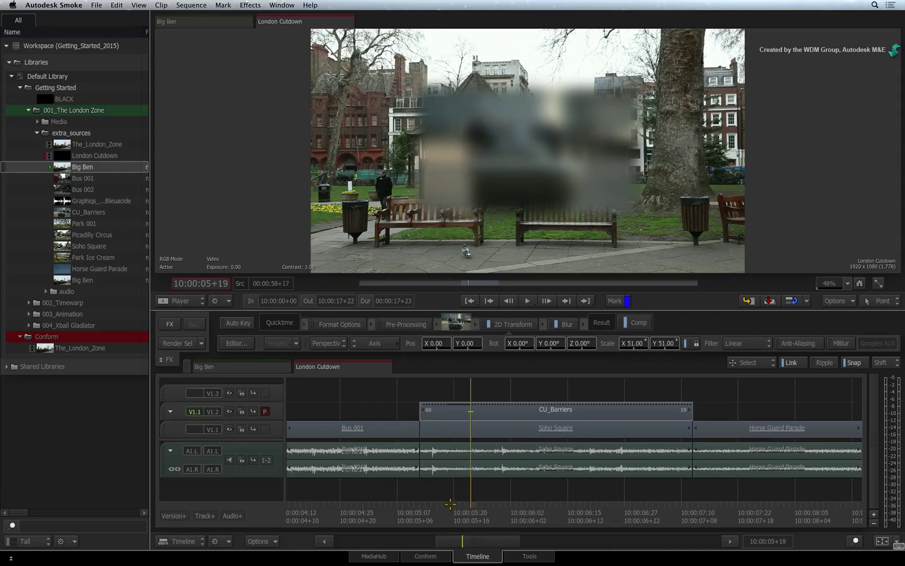
pyautogui.press('Right')
pyautogui.press('Right')
pyautogui.press('Right')
pyautogui.press('Right')
pyautogui.press('Right')
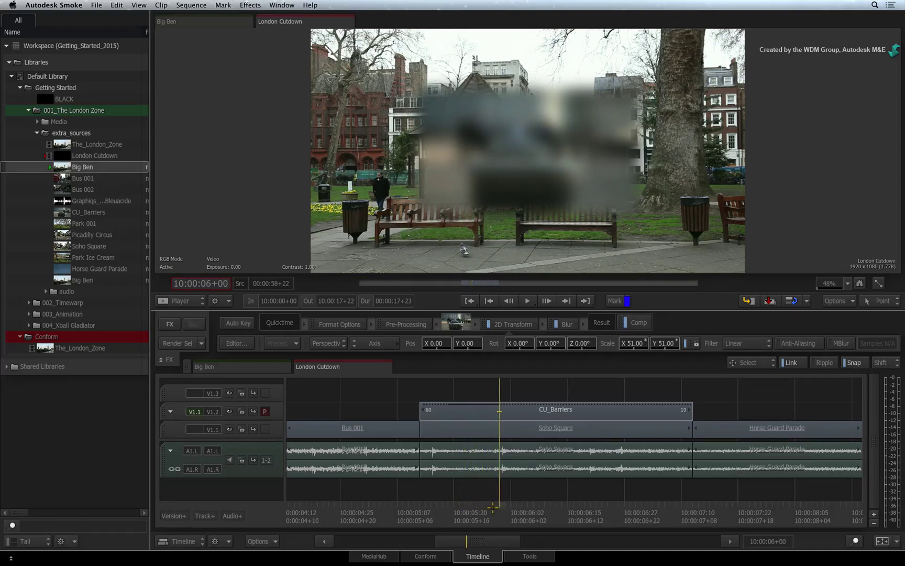
pyautogui.moveTo(493, 507); pyautogui.dragTo(380, 501)
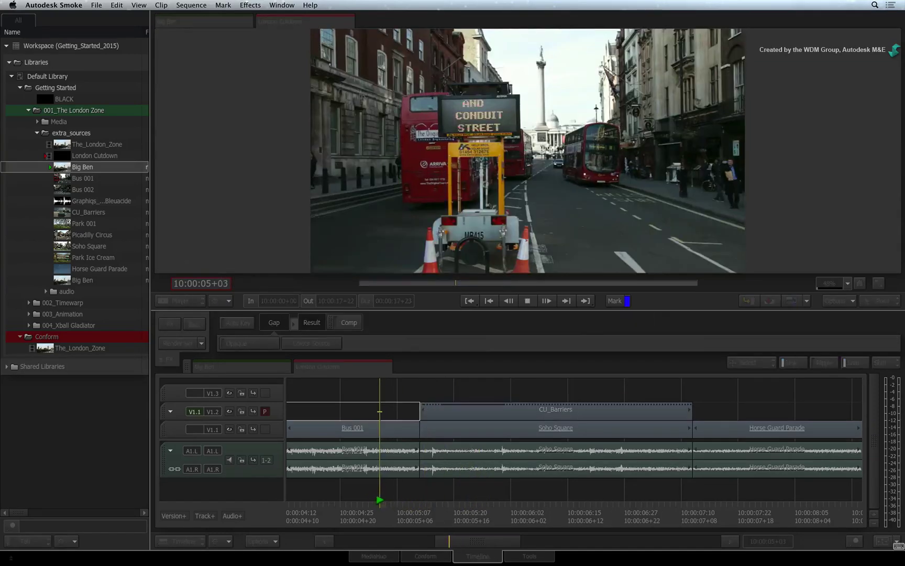
pyautogui.press('space')
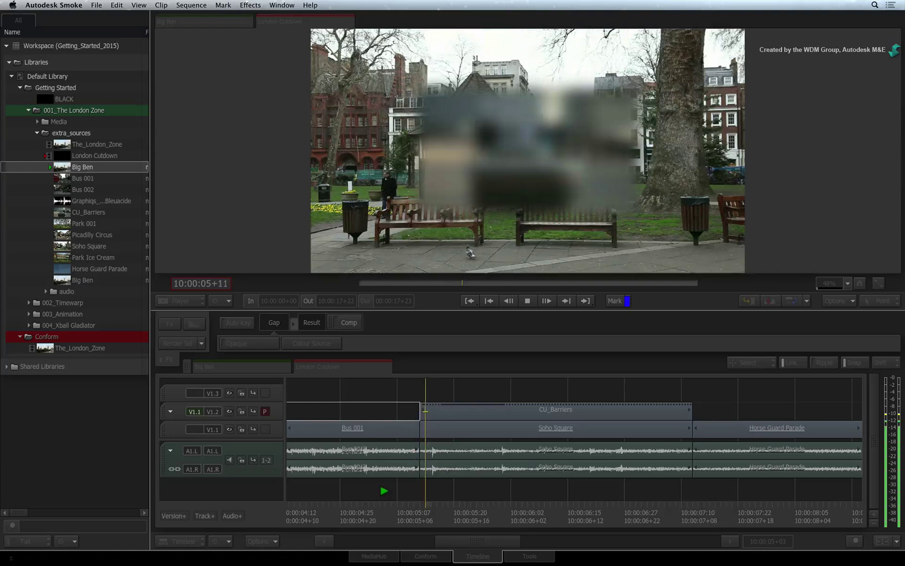
pyautogui.press('space')
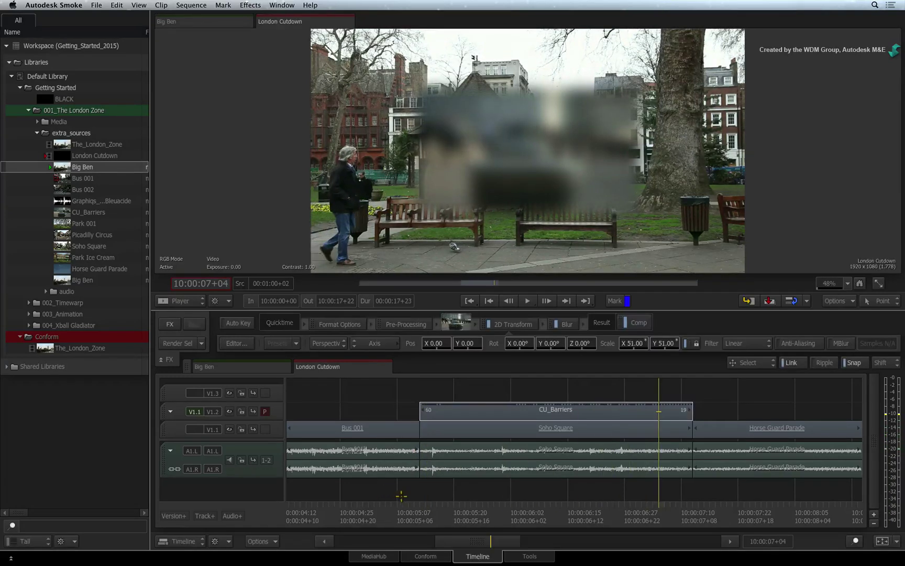
pyautogui.click(475, 411)
pyautogui.click(469, 496)
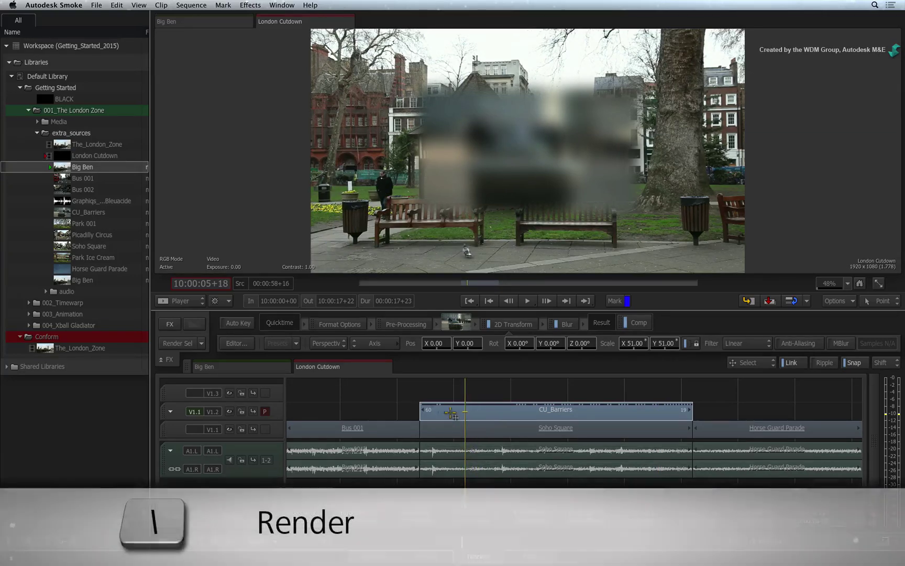
# Step: Render the CU_Barriers blur and 2D transform effects and scrub back to review them
pyautogui.press('\\')
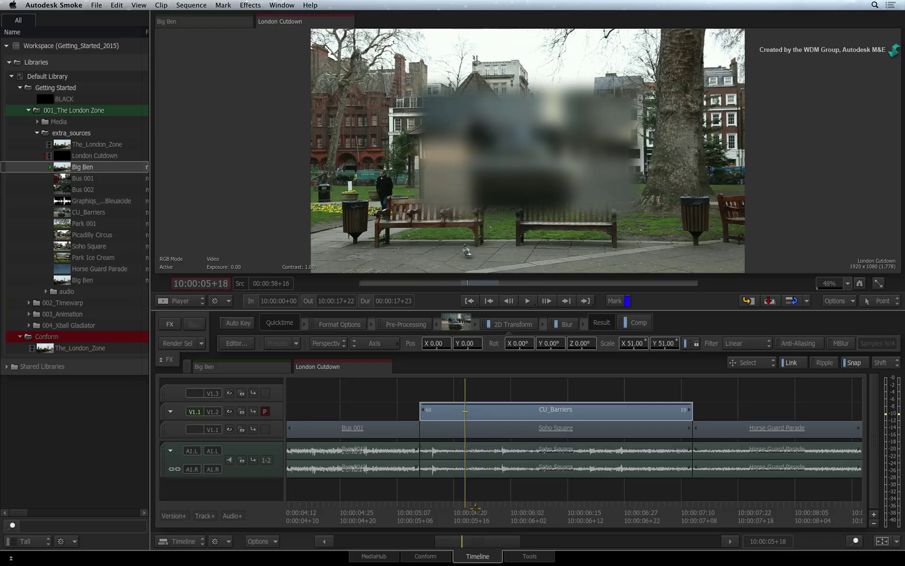
pyautogui.moveTo(469, 511)
pyautogui.mouseDown()
pyautogui.moveTo(453, 513)
pyautogui.moveTo(505, 501)
pyautogui.moveTo(457, 502)
pyautogui.moveTo(560, 485)
pyautogui.moveTo(473, 495)
pyautogui.mouseUp()
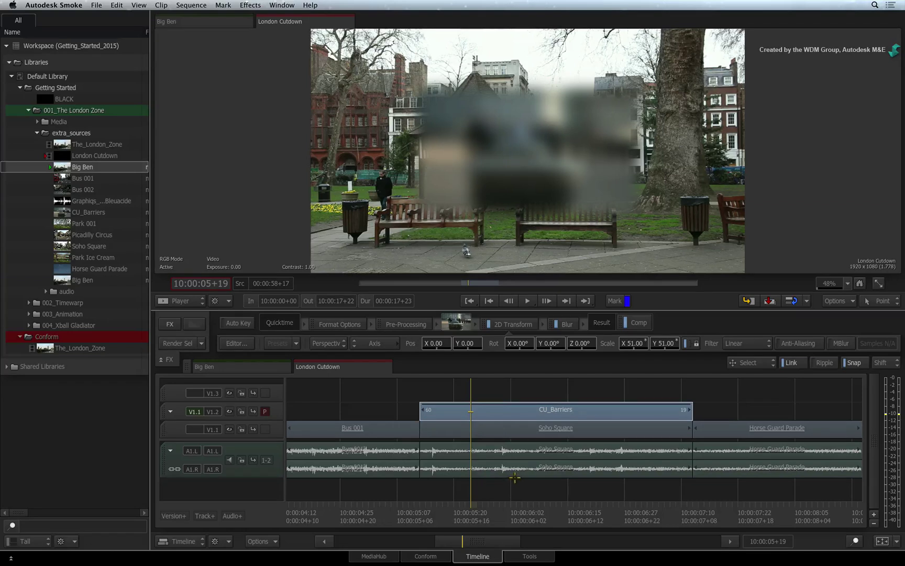
pyautogui.click(840, 301)
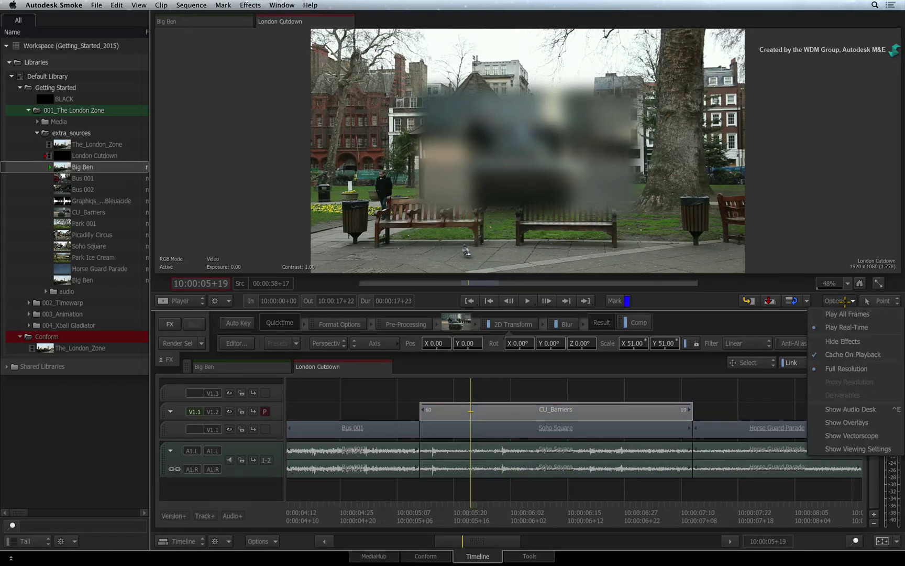
pyautogui.click(886, 354)
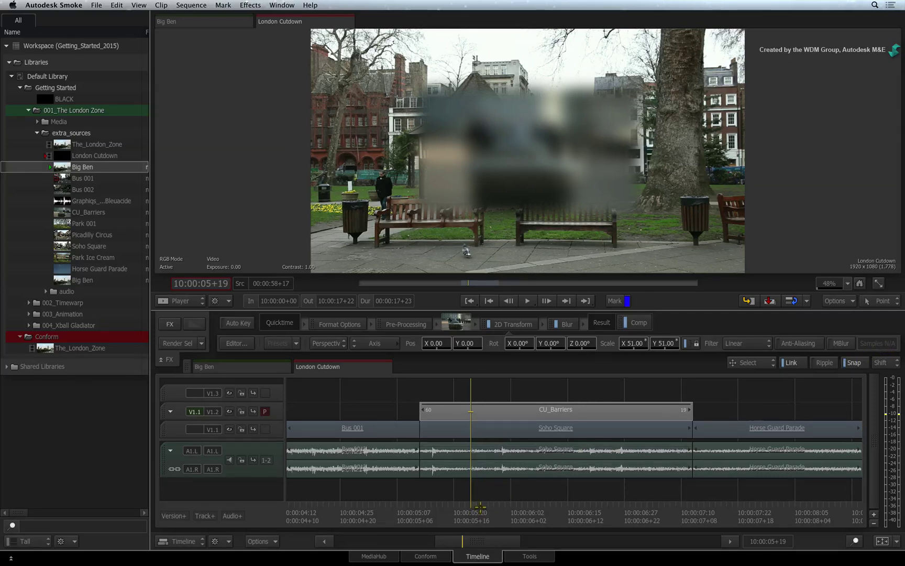
# Step: Review the 28.20 Gaussian blur settings and composite, undoing so the blur stays applied
pyautogui.click(555, 322)
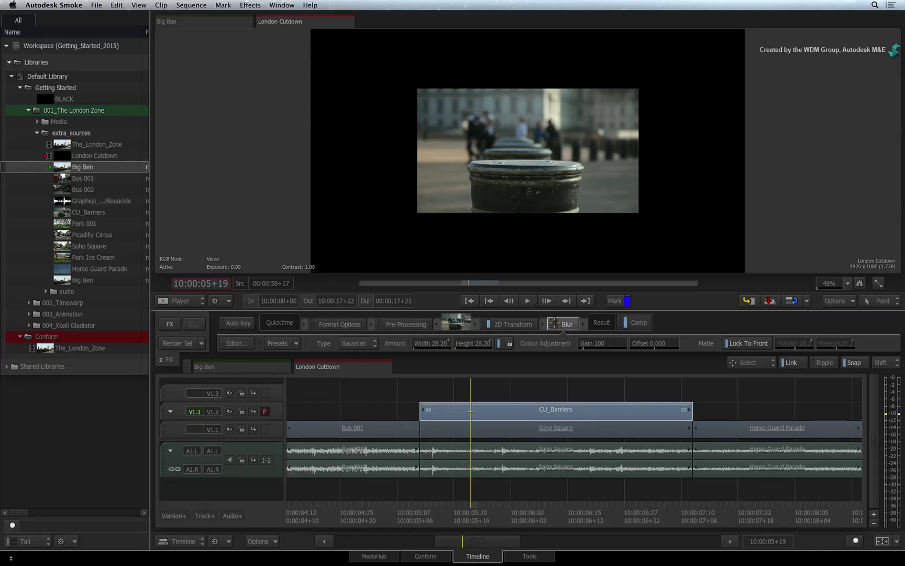
pyautogui.click(554, 324)
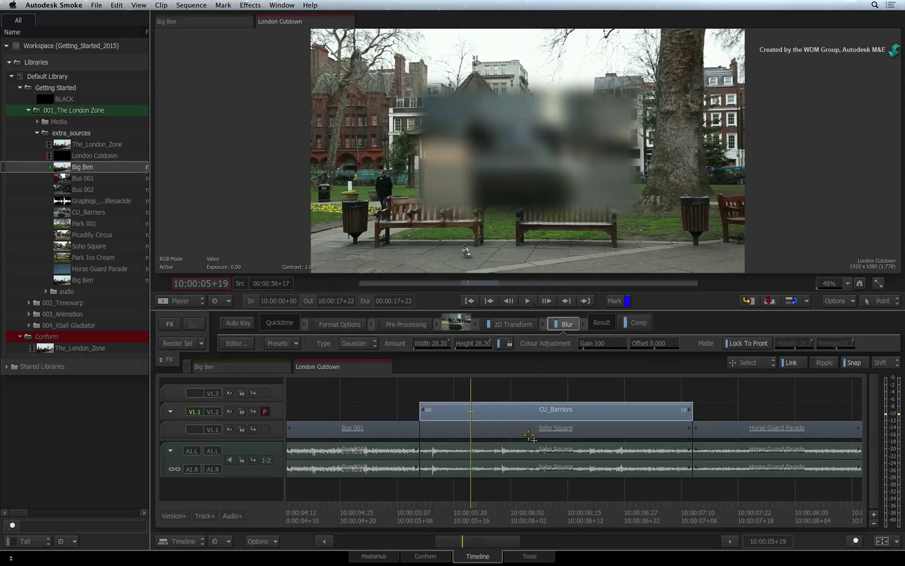
pyautogui.press('super+z')
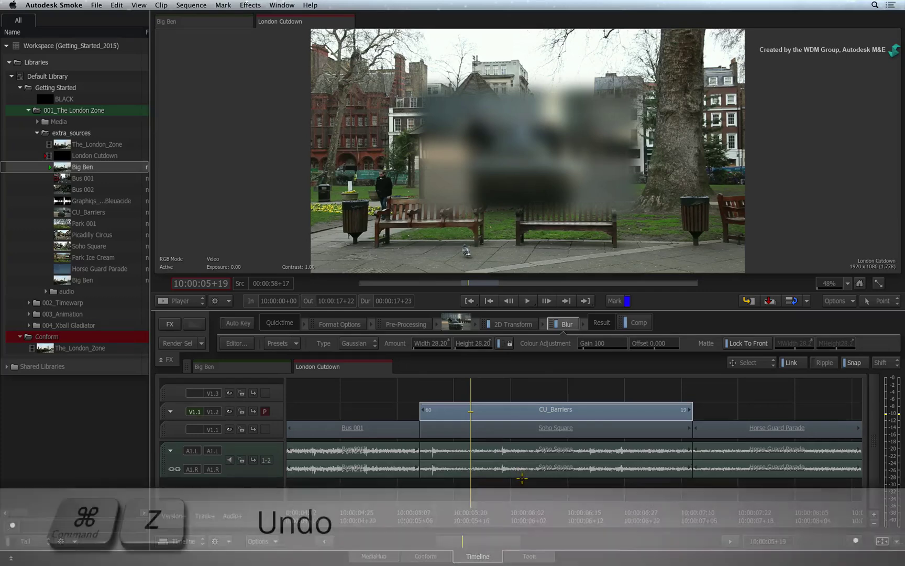
pyautogui.press('super+z')
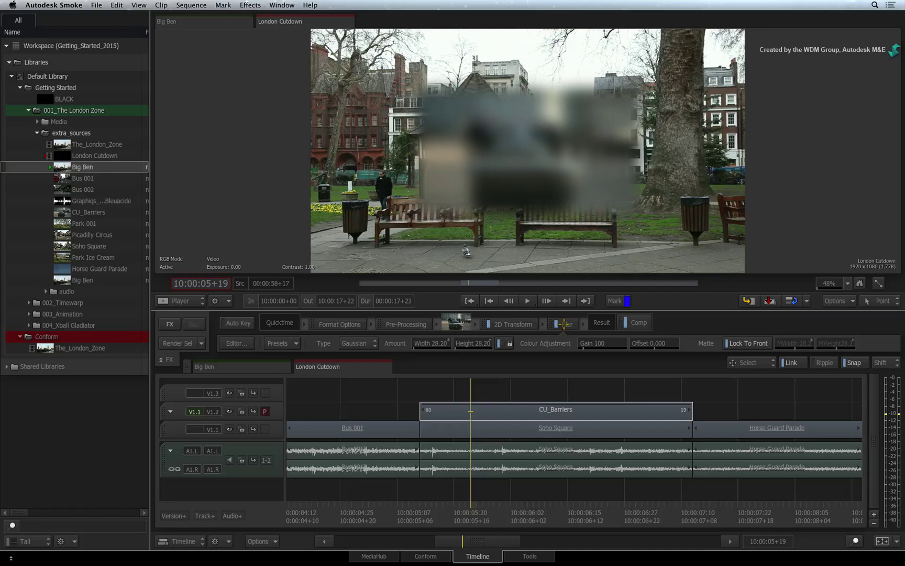
# Step: Delete the Blur and 2D Transform nodes from CU_Barriers, undo, then remove them again
pyautogui.keyDown('alt'); pyautogui.click(562, 324); pyautogui.keyUp('alt')
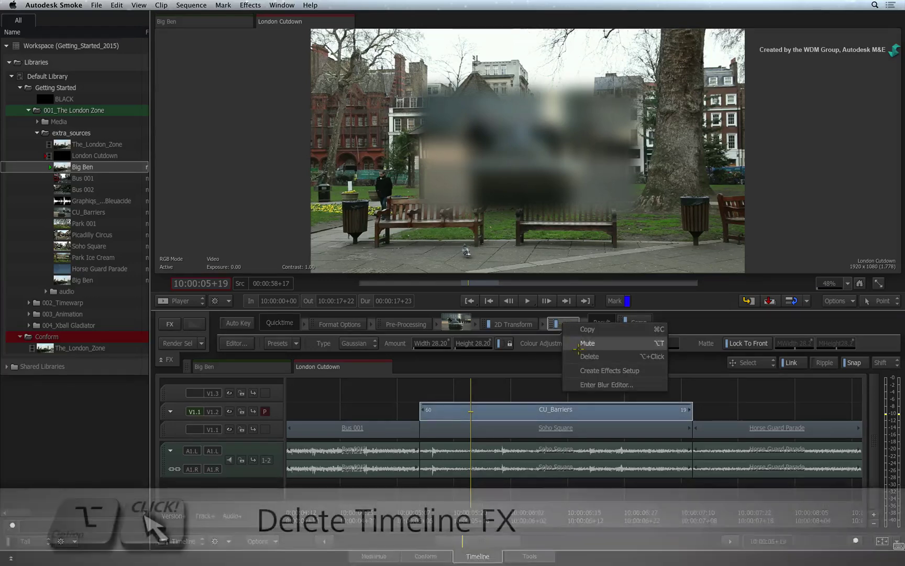
pyautogui.click(576, 355)
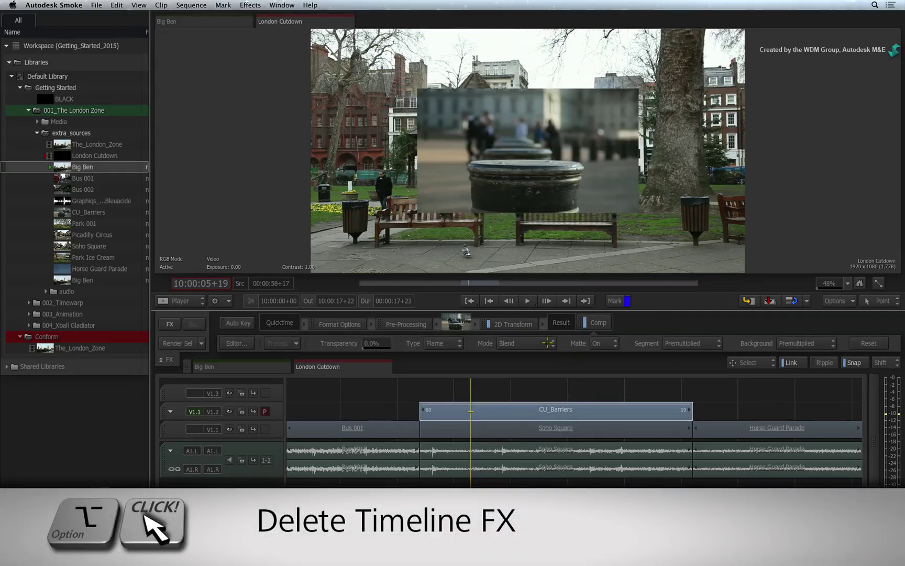
pyautogui.keyDown('alt'); pyautogui.click(522, 317); pyautogui.keyUp('alt')
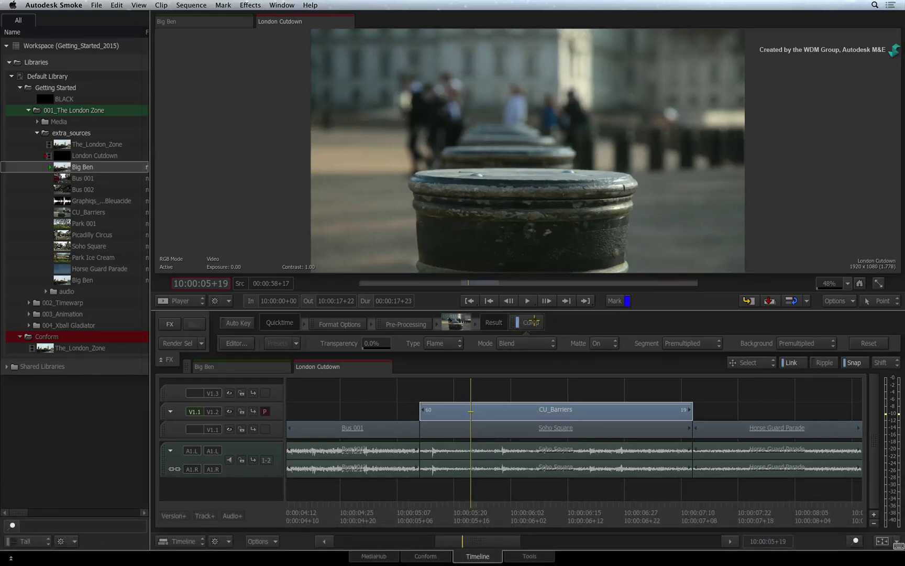
pyautogui.hotkey('ctrl', 'z')
pyautogui.hotkey('ctrl', 'z')
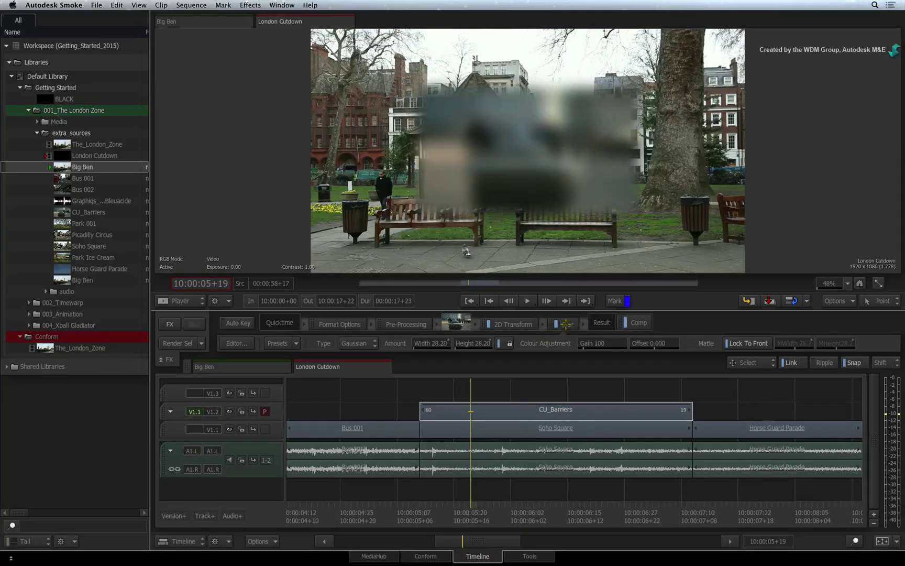
pyautogui.keyDown('alt'); pyautogui.click(525, 324); pyautogui.keyUp('alt')
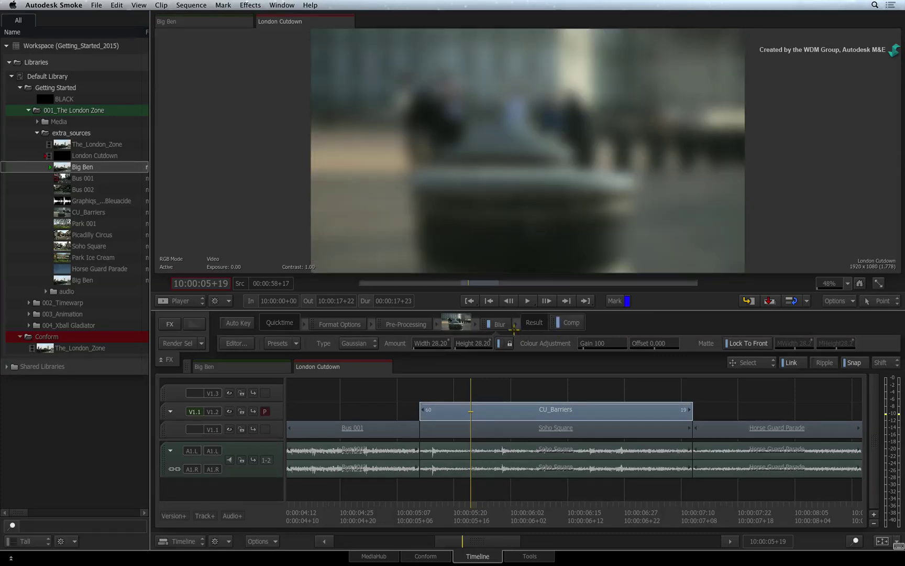
pyautogui.moveTo(502, 324); pyautogui.dragTo(581, 556)
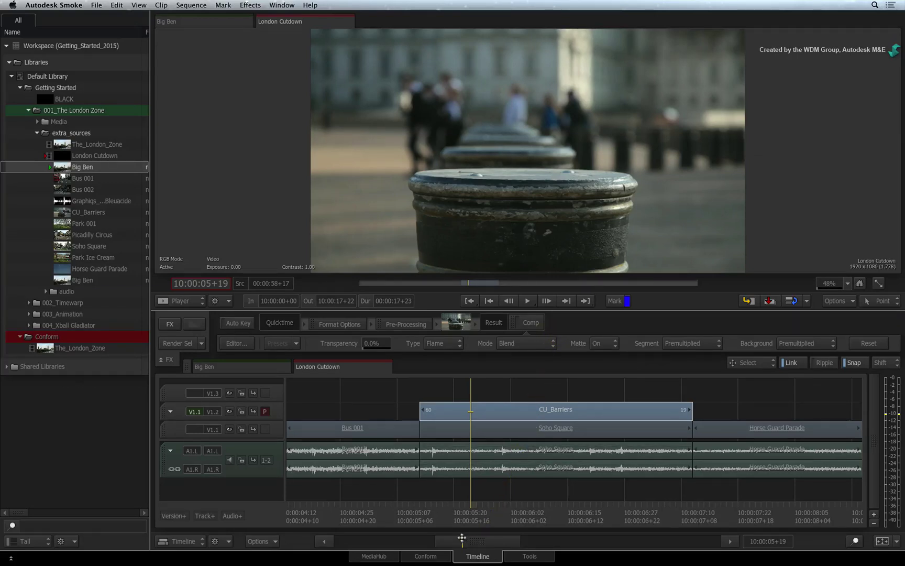
# Step: Patch V1.1 to a new V1.3 track and split its gap to isolate the part above CU_Barriers
pyautogui.scroll(-5, 461, 538)
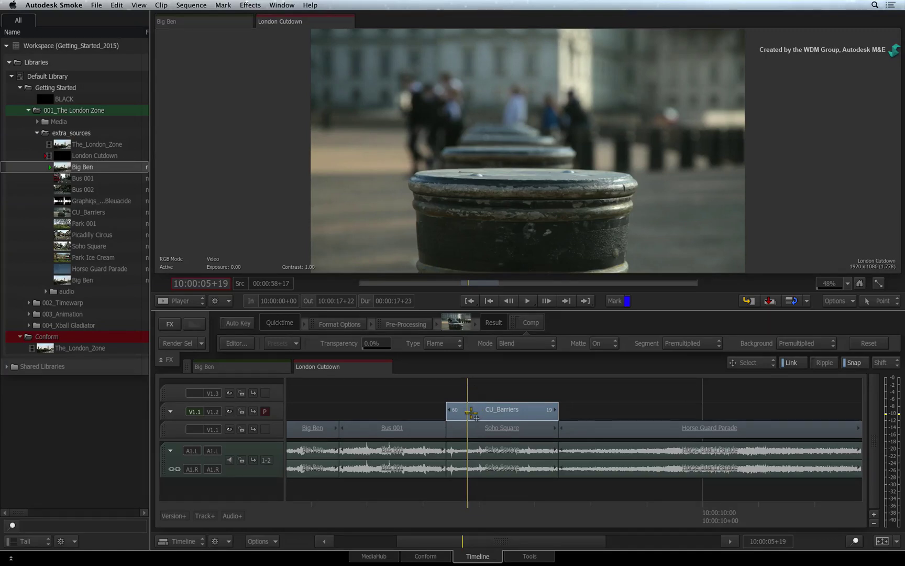
pyautogui.moveTo(464, 413); pyautogui.dragTo(490, 396)
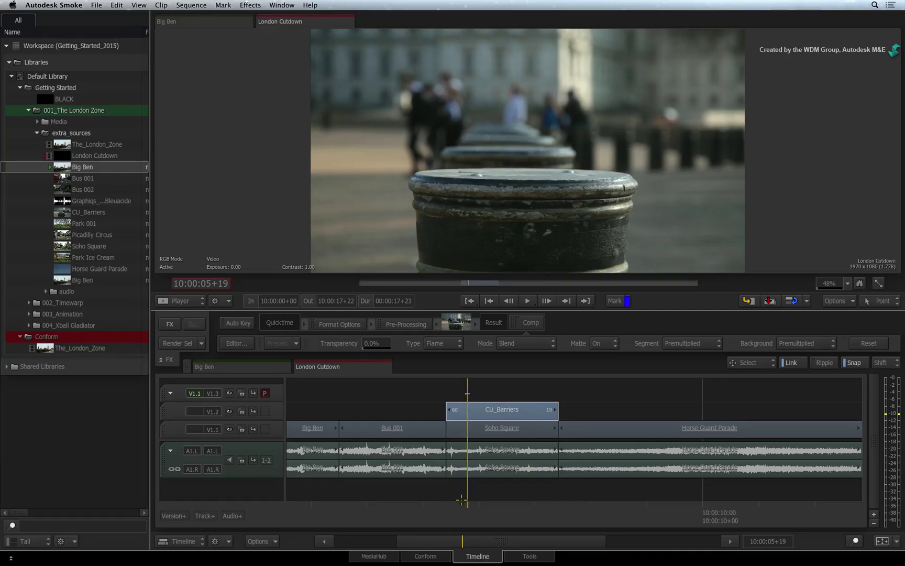
pyautogui.click(508, 390)
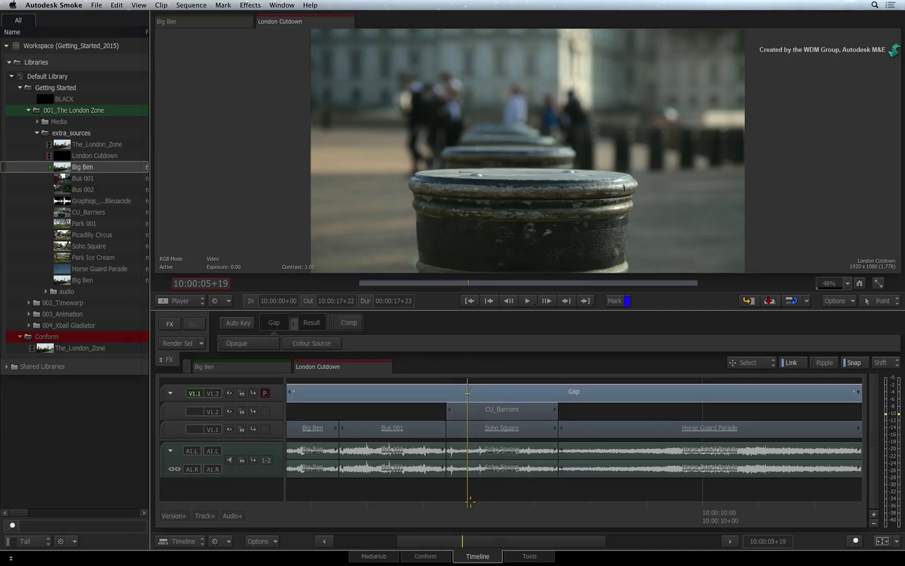
pyautogui.moveTo(470, 501); pyautogui.dragTo(662, 493)
pyautogui.hotkey('ctrl', 'v')
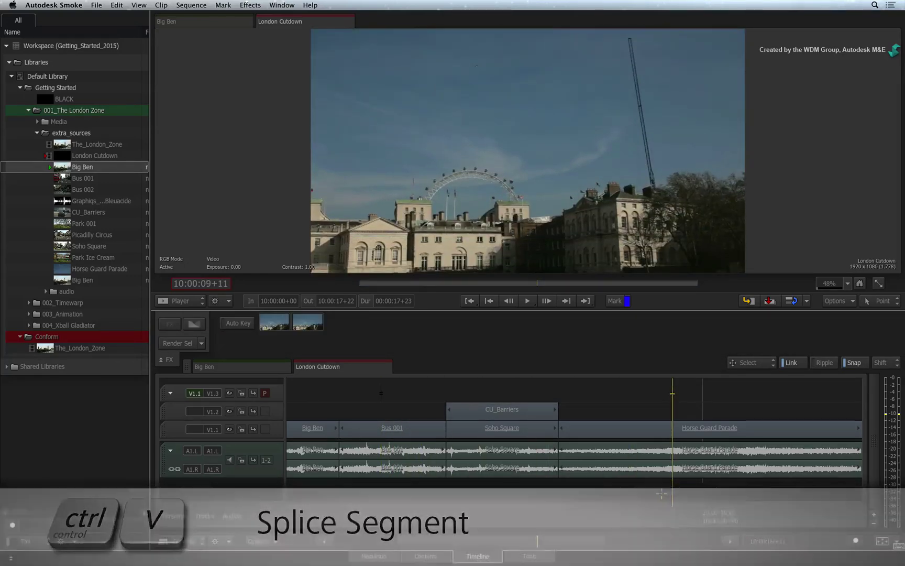
pyautogui.click(502, 393)
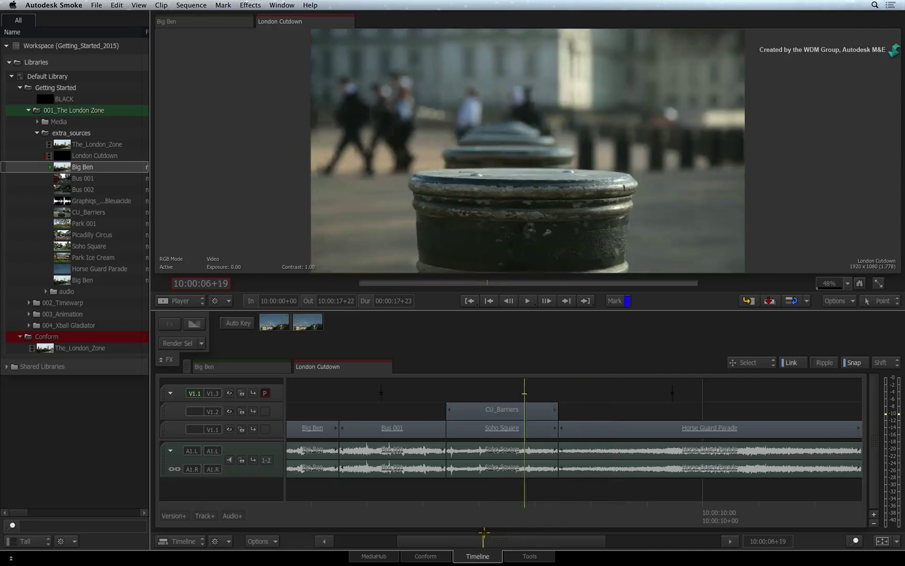
pyautogui.click(504, 395)
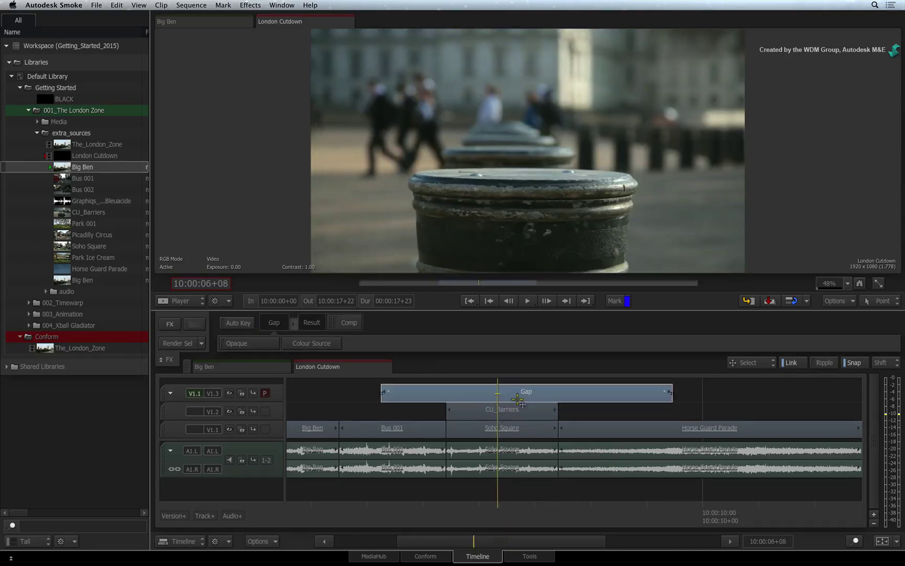
# Step: Add a Colour Warper to the gap: Hue 106.900, Black -0.150, White 1.590, reviewed over the edit
pyautogui.rightClick(519, 393)
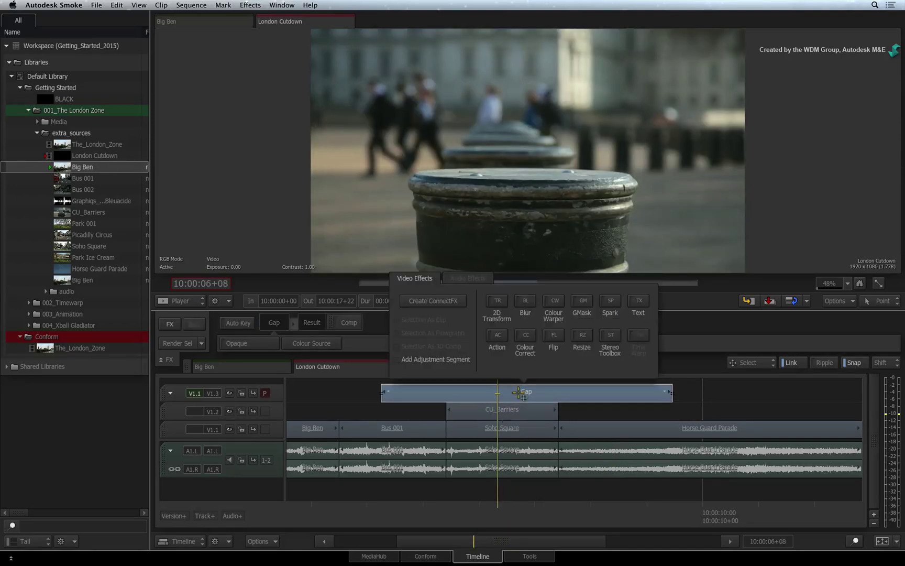
pyautogui.click(543, 309)
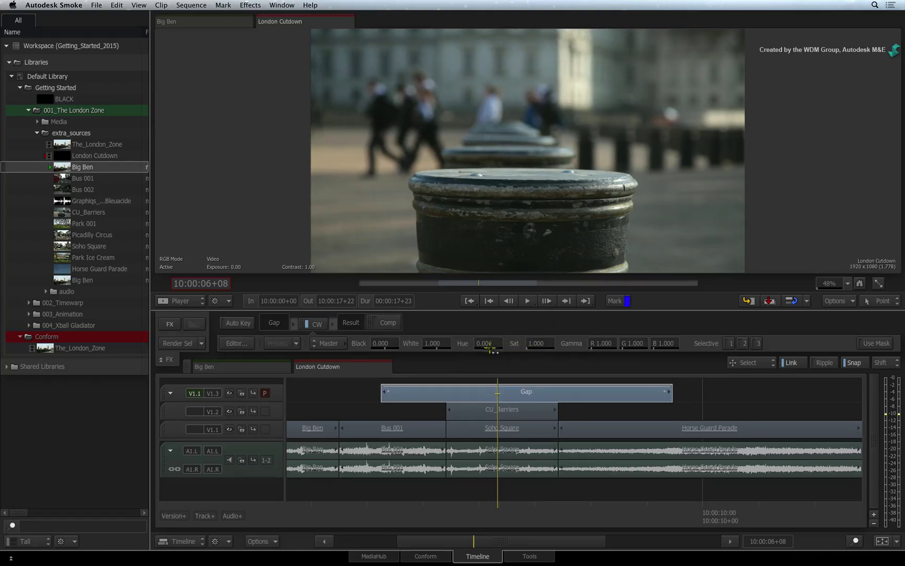
pyautogui.moveTo(489, 344)
pyautogui.mouseDown()
pyautogui.moveTo(738, 339)
pyautogui.moveTo(479, 354)
pyautogui.mouseUp()
pyautogui.moveTo(387, 346); pyautogui.dragTo(379, 347)
pyautogui.moveTo(433, 344); pyautogui.dragTo(467, 404)
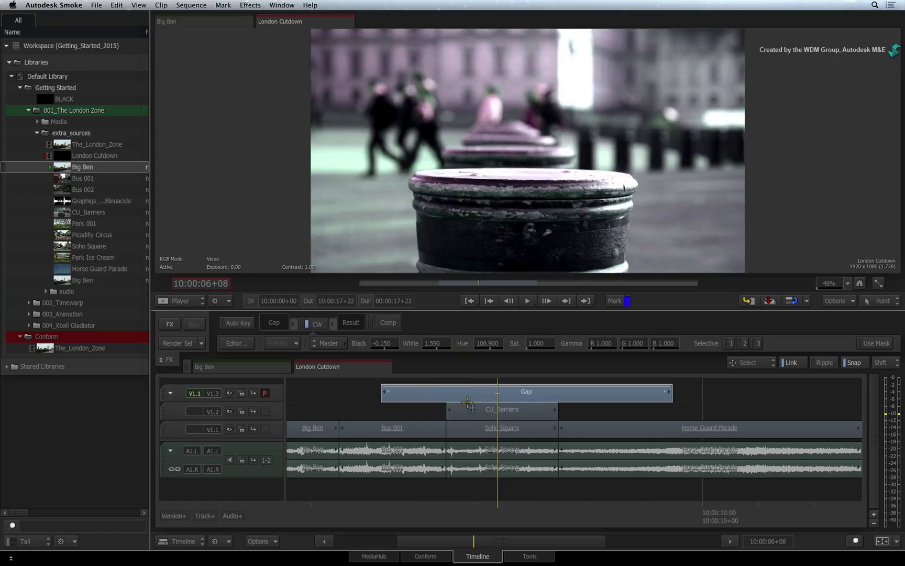
pyautogui.moveTo(497, 498)
pyautogui.mouseDown()
pyautogui.moveTo(381, 497)
pyautogui.moveTo(370, 489)
pyautogui.moveTo(560, 475)
pyautogui.moveTo(686, 449)
pyautogui.moveTo(403, 451)
pyautogui.moveTo(709, 450)
pyautogui.moveTo(356, 449)
pyautogui.moveTo(419, 435)
pyautogui.moveTo(503, 471)
pyautogui.moveTo(499, 487)
pyautogui.mouseUp()
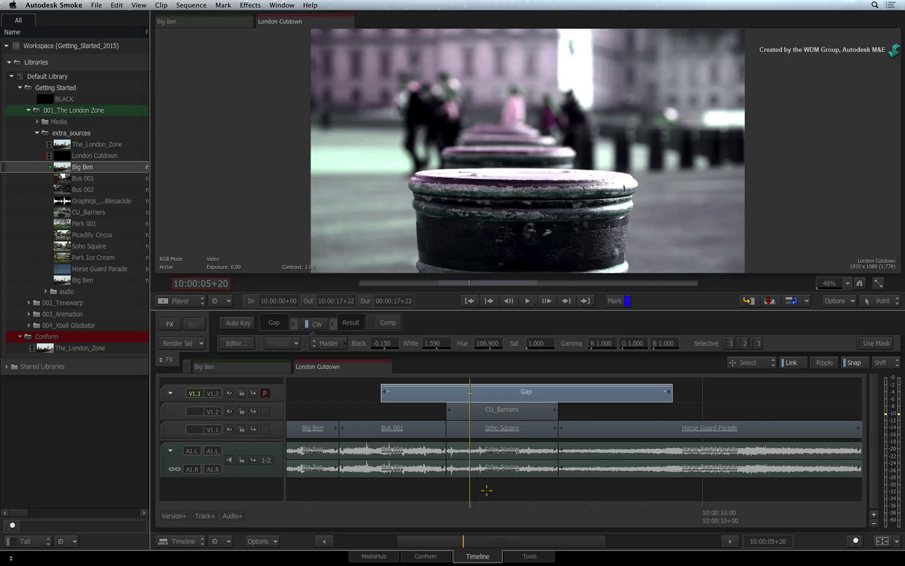